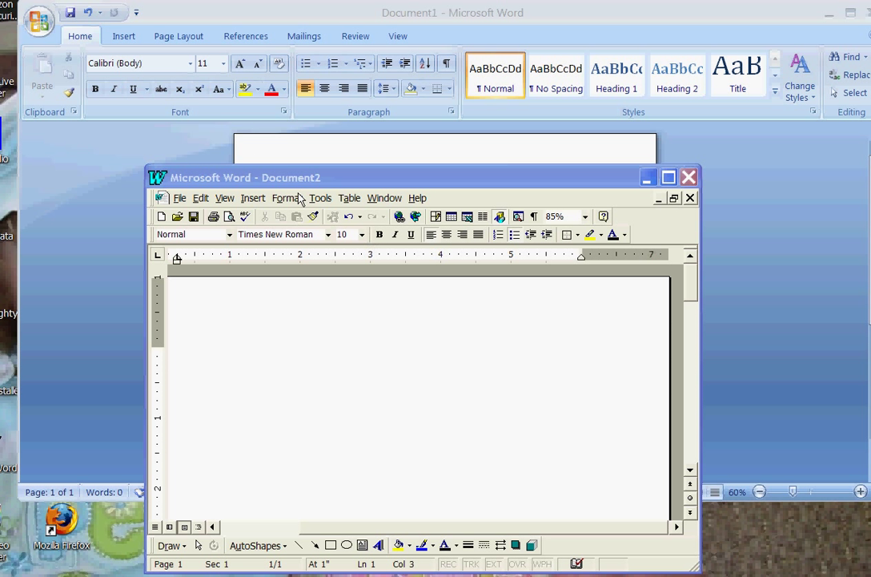
- Set Document1's font size to 14
click(224, 69)
click(224, 69)
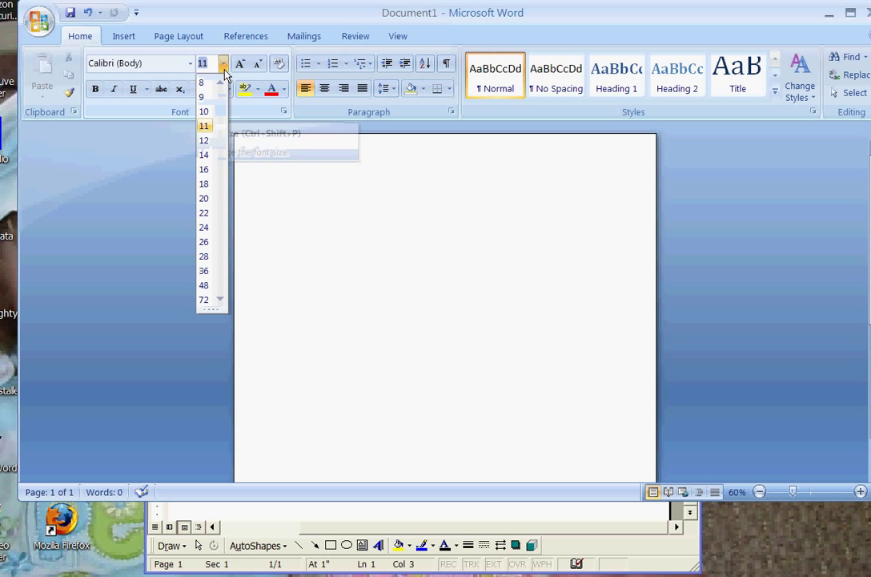
click(204, 157)
- Bring Document2 forward and view its font colour choices without picking one
click(398, 517)
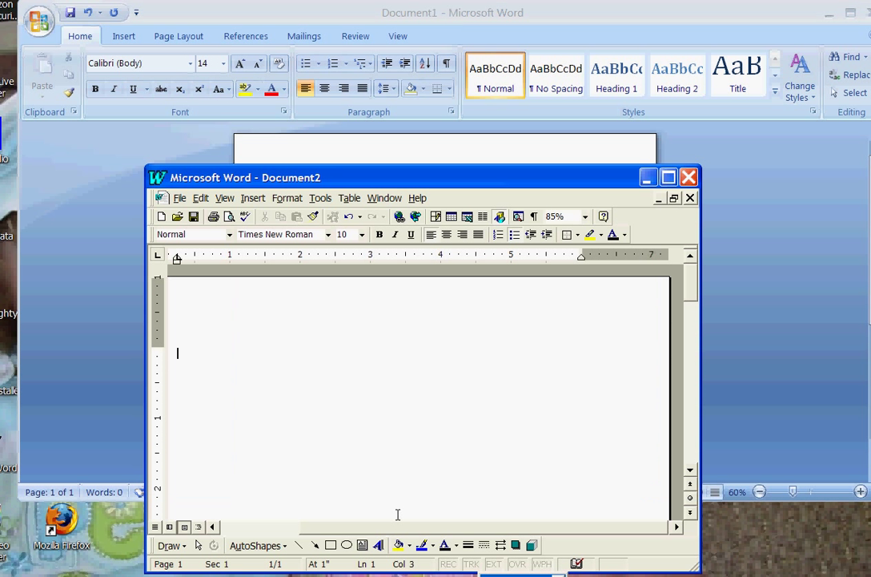
click(626, 234)
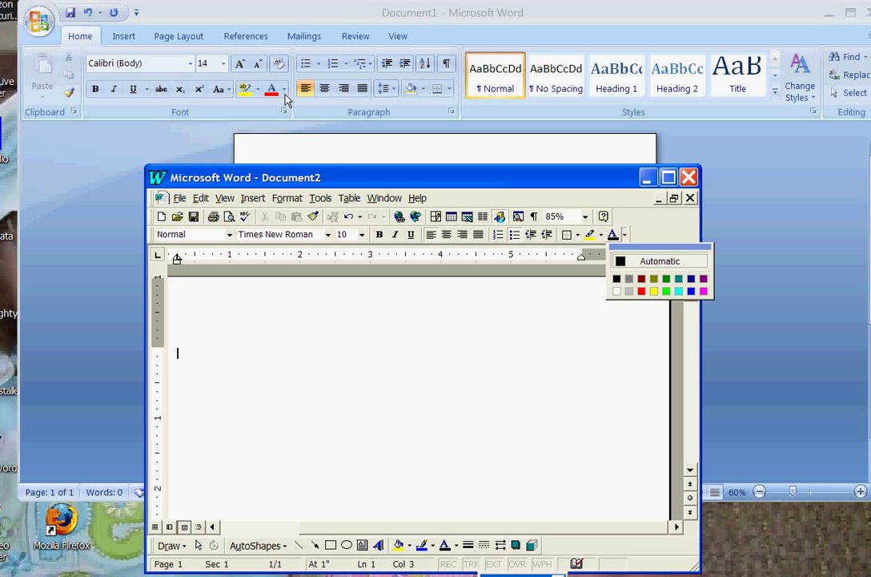
click(389, 266)
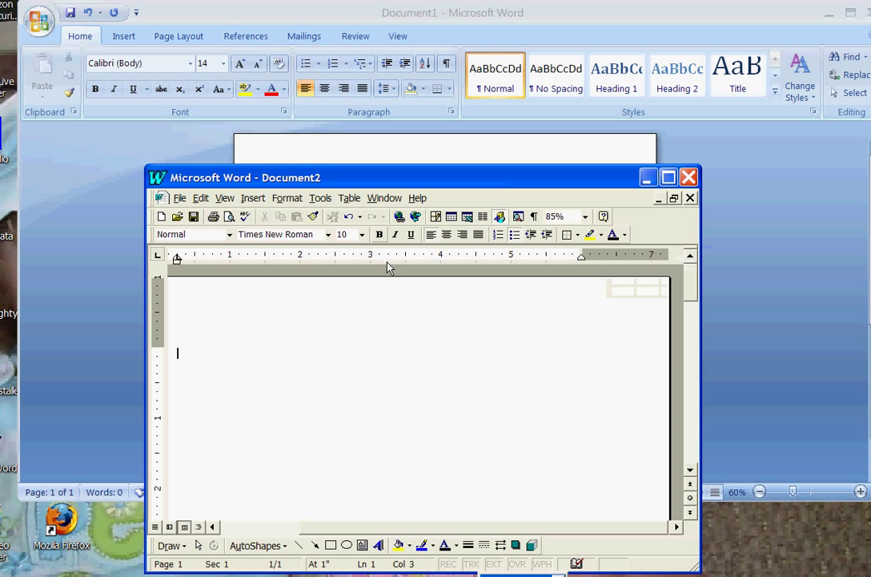
- Apply an underline style to Document1 and bring Document2 back to the front
click(150, 90)
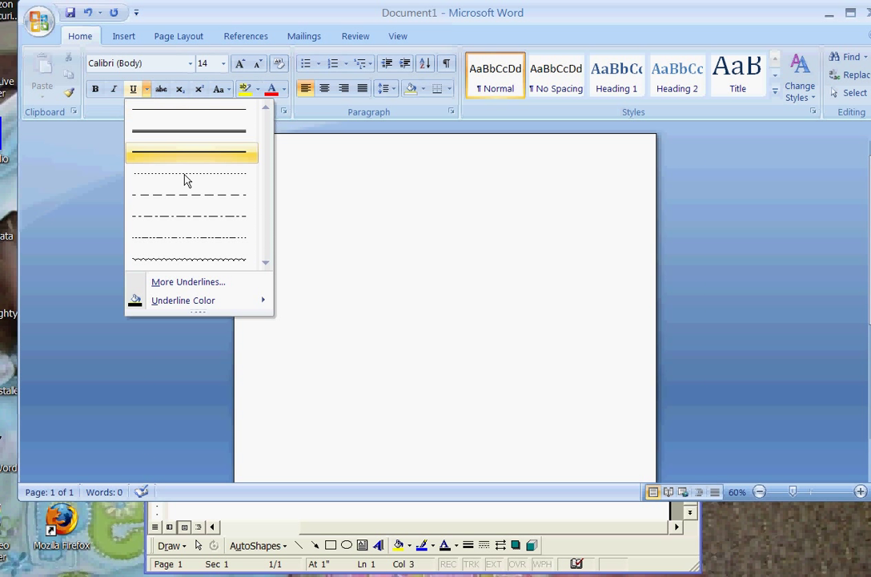
click(189, 193)
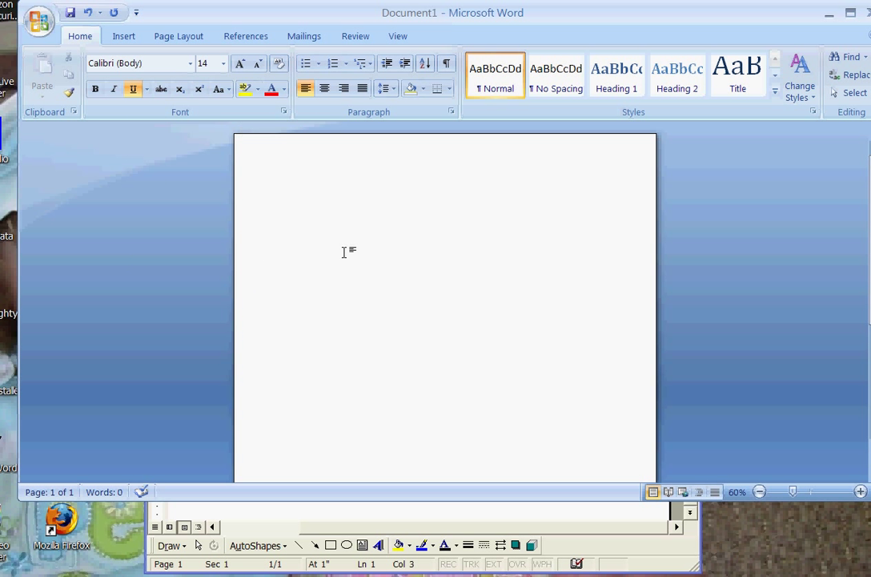
click(471, 526)
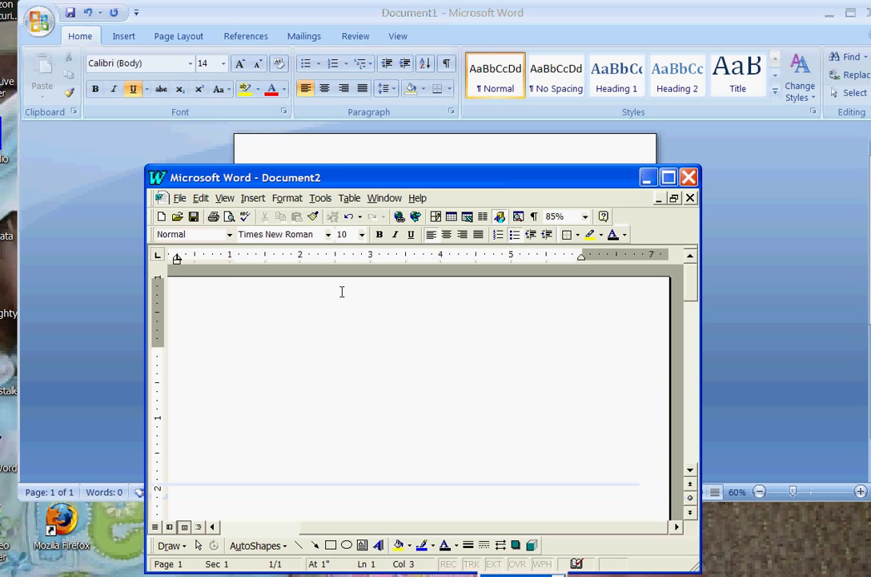
click(287, 200)
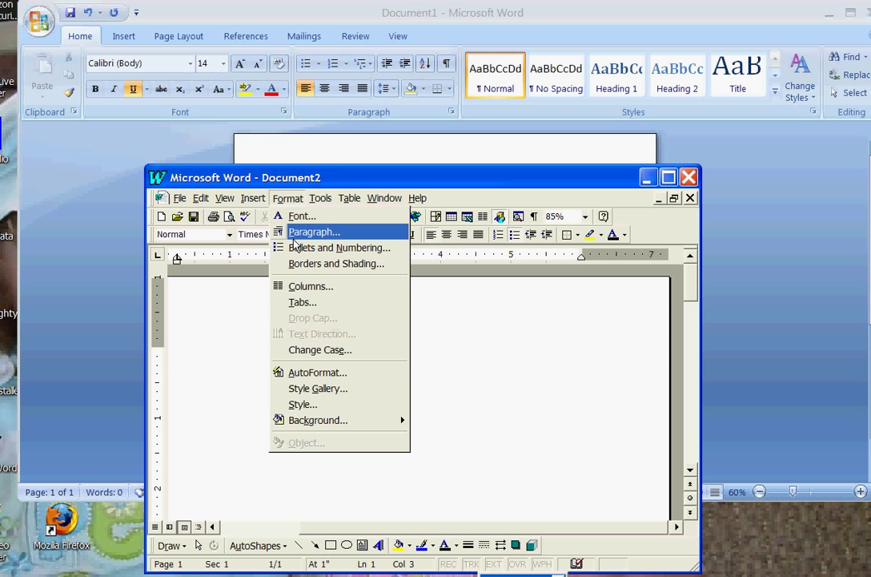
click(293, 224)
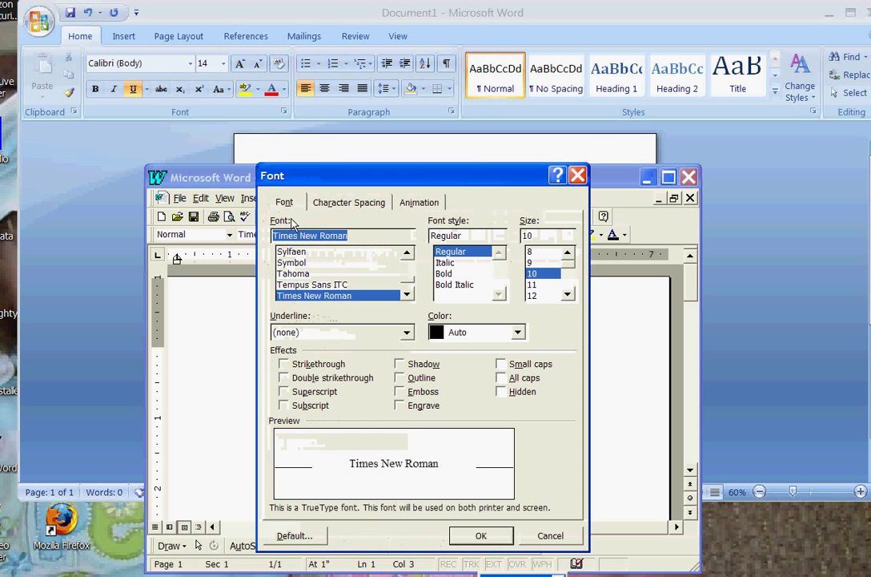
click(407, 333)
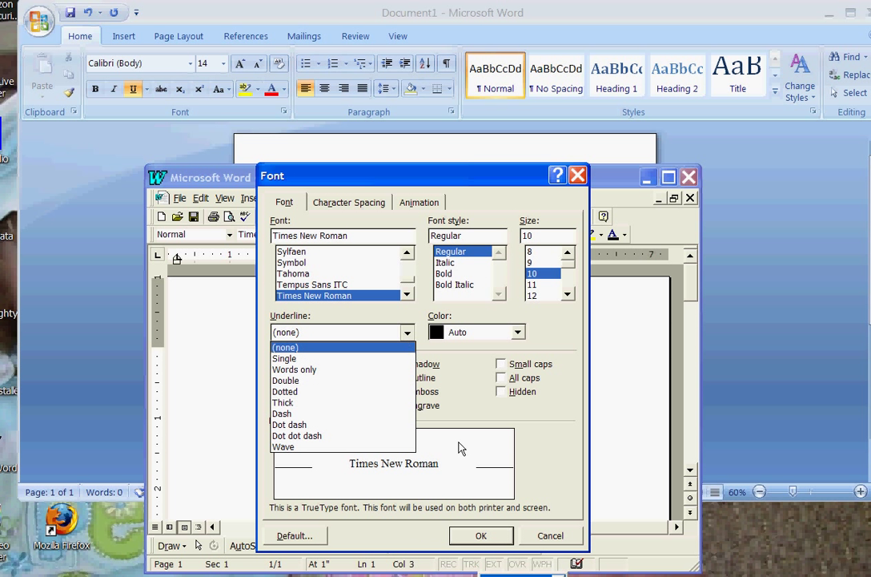
click(480, 535)
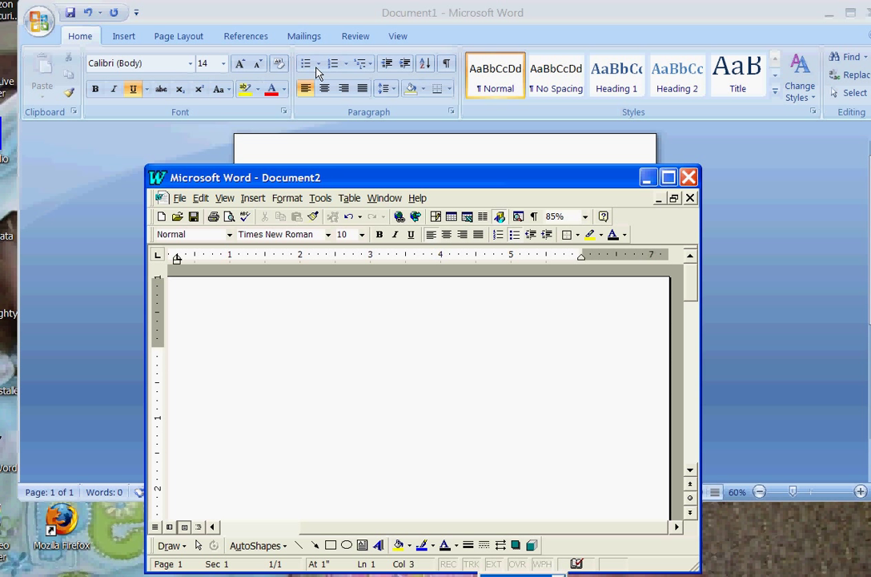
- In Word 2007, browse the bullet library and cancel defining a new bullet
key(alt+F4)
click(318, 64)
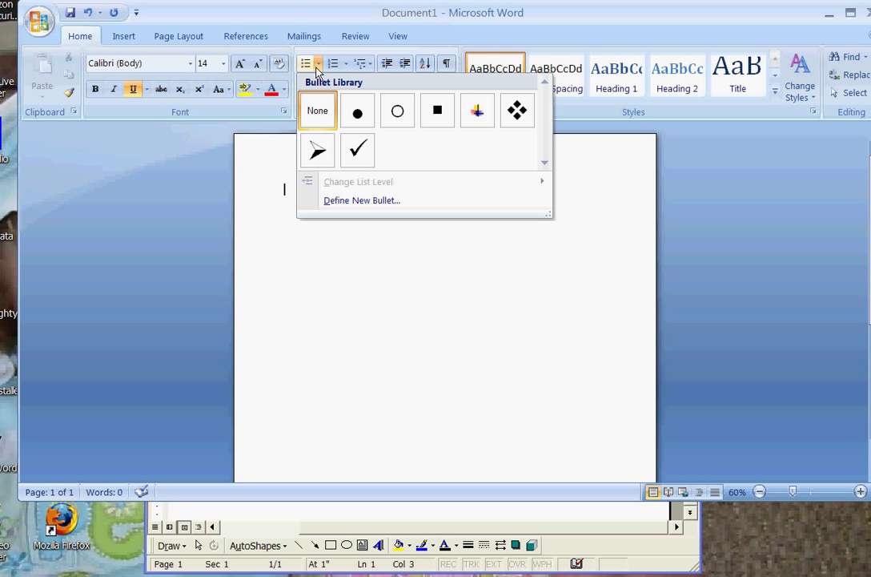
click(385, 201)
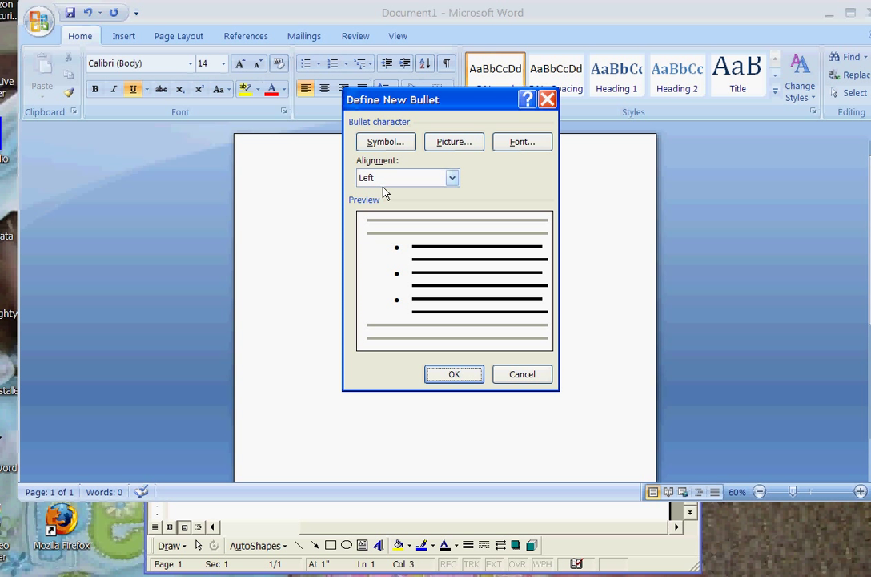
click(547, 100)
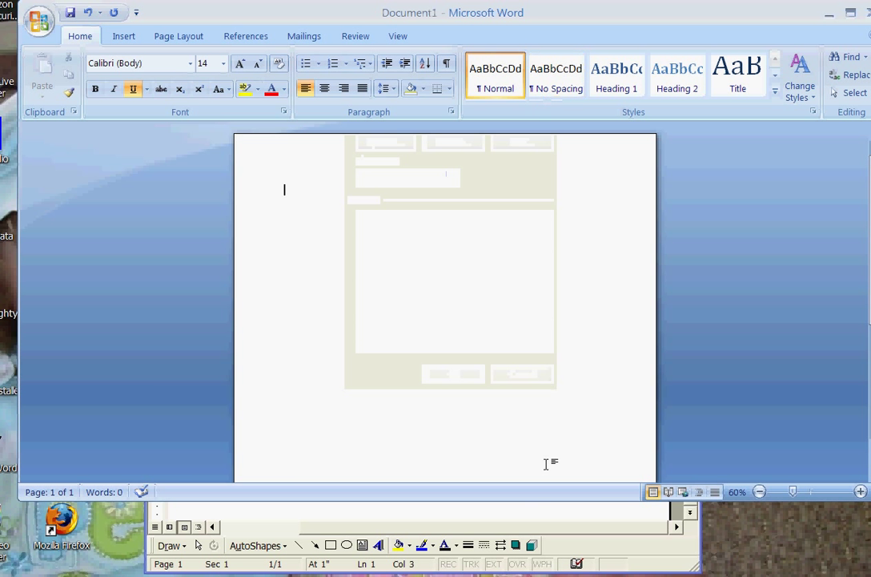
- In Document2, view the Bullets and Numbering customization, then close it without changes
click(524, 523)
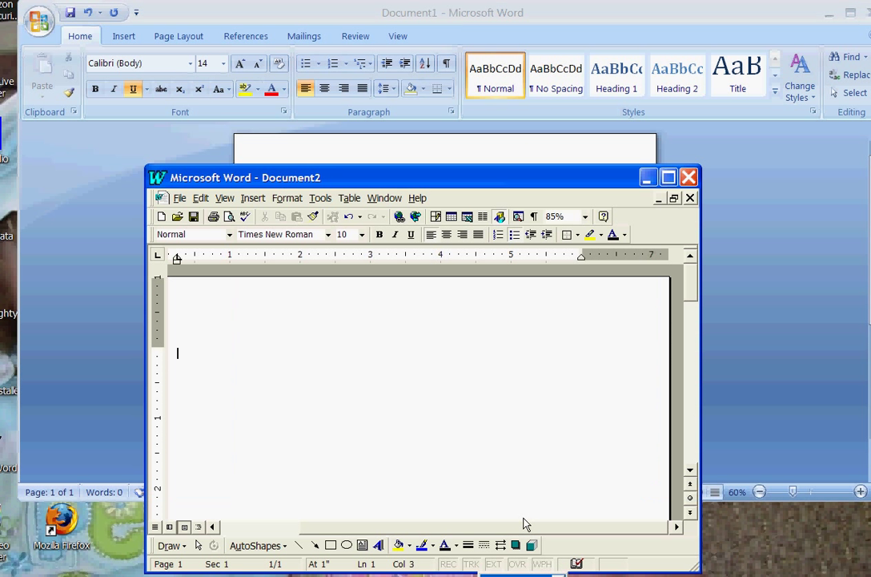
click(286, 201)
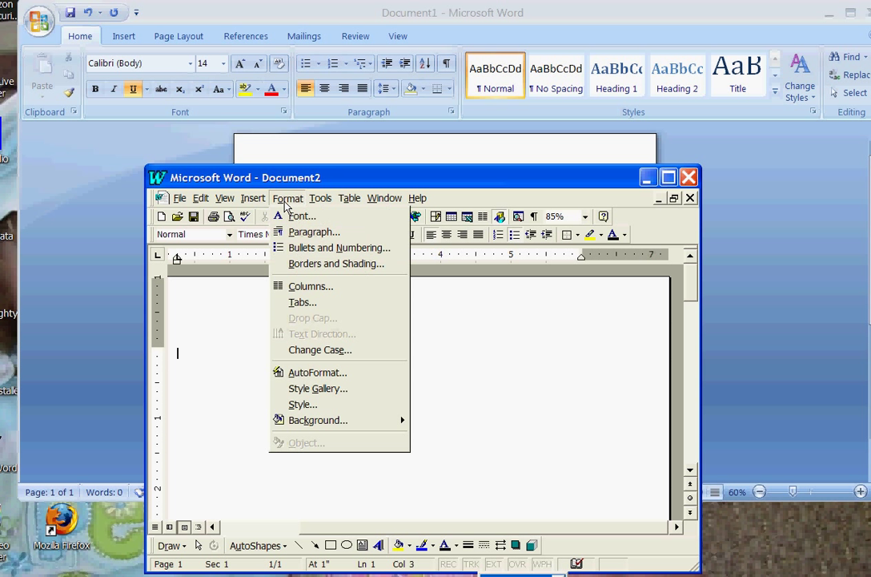
click(304, 248)
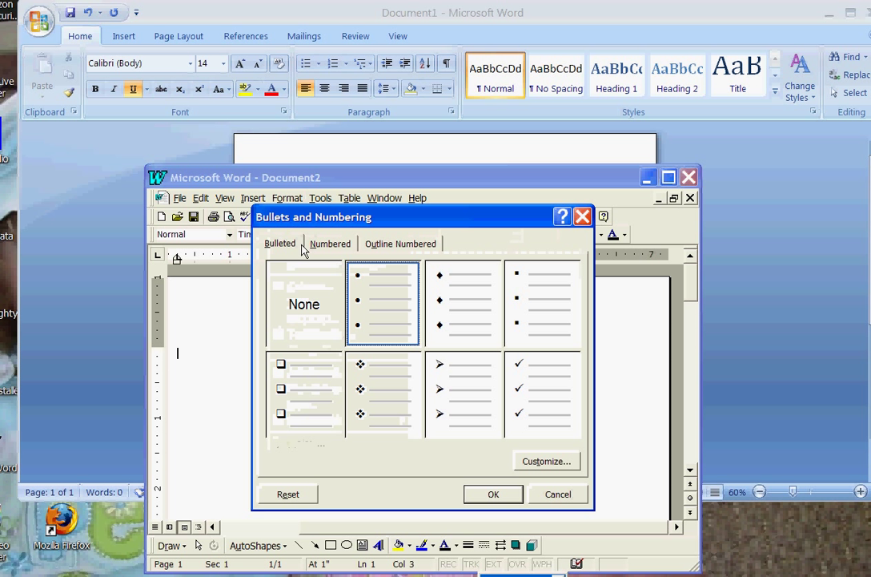
click(551, 463)
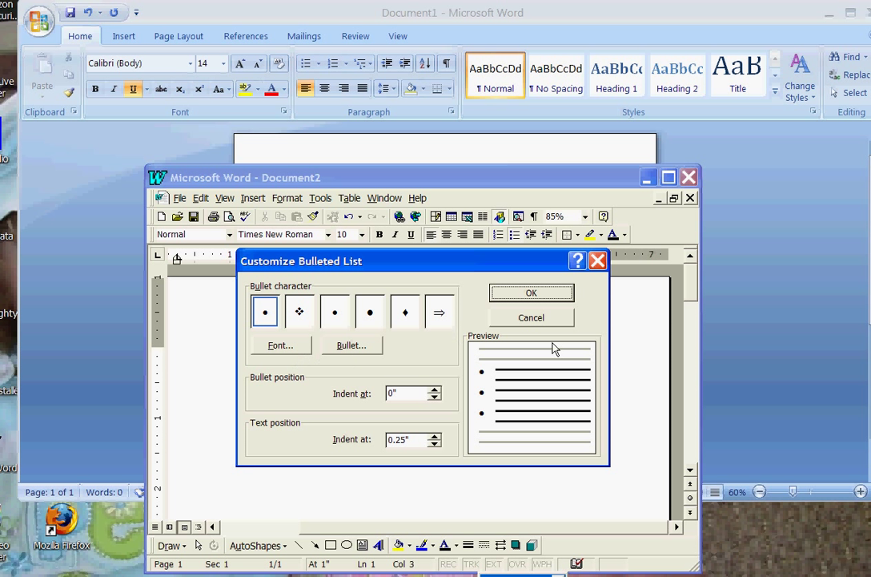
click(601, 263)
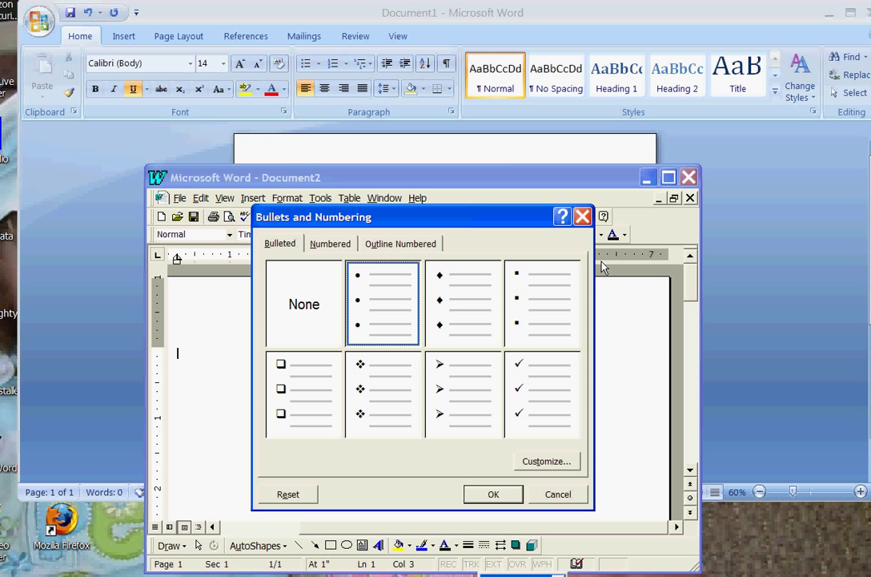
click(583, 216)
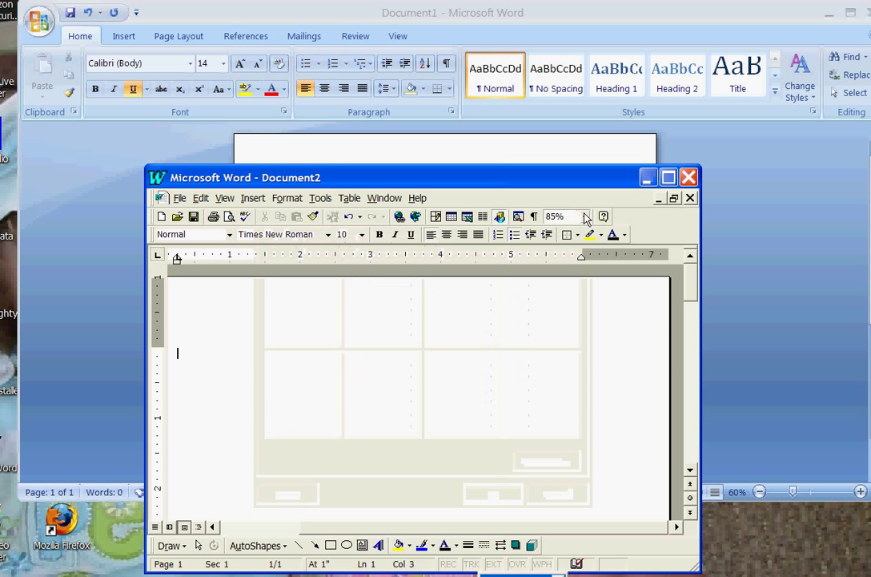
click(328, 235)
click(328, 235)
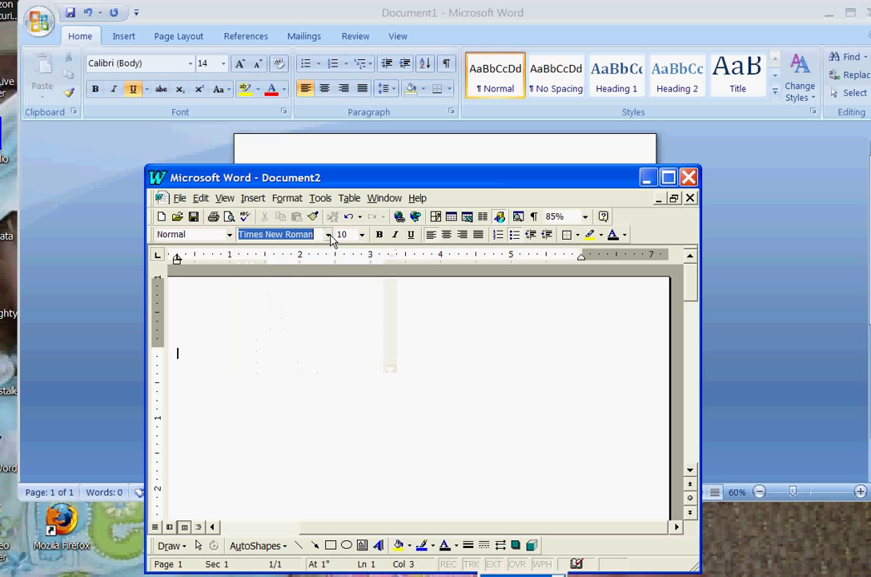
click(190, 73)
click(190, 70)
click(190, 71)
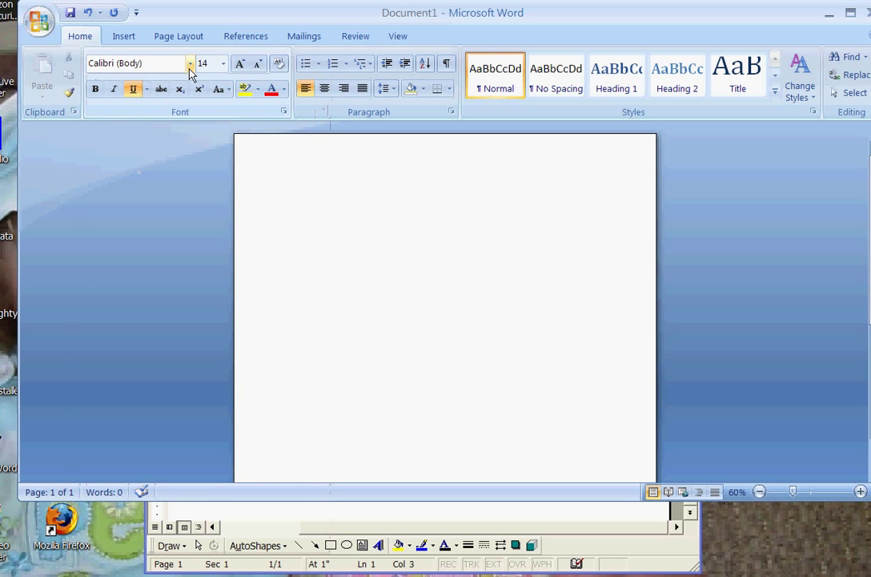
click(414, 525)
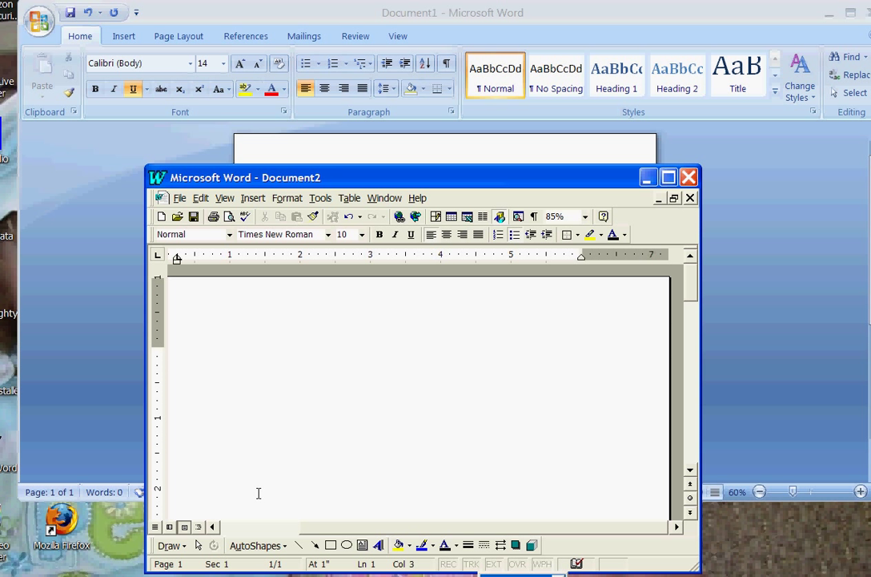
click(327, 235)
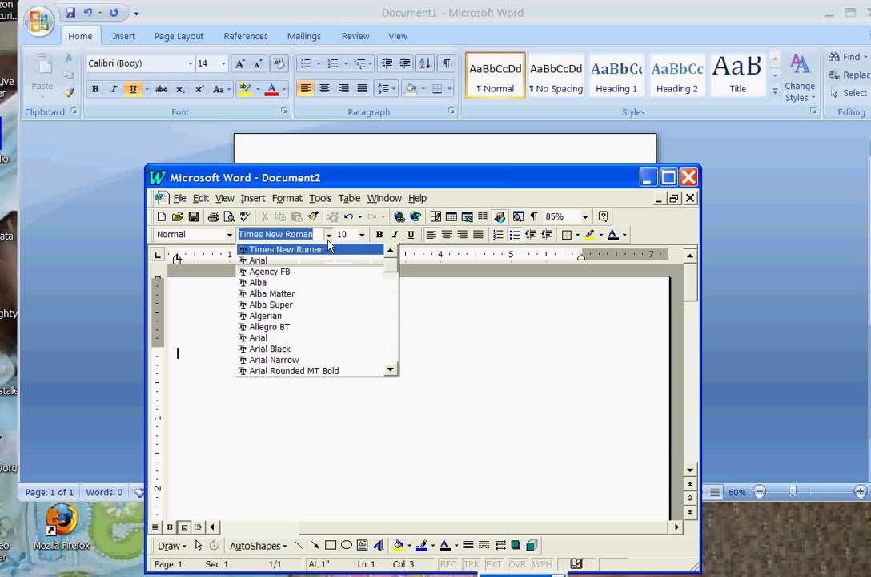
text(book)
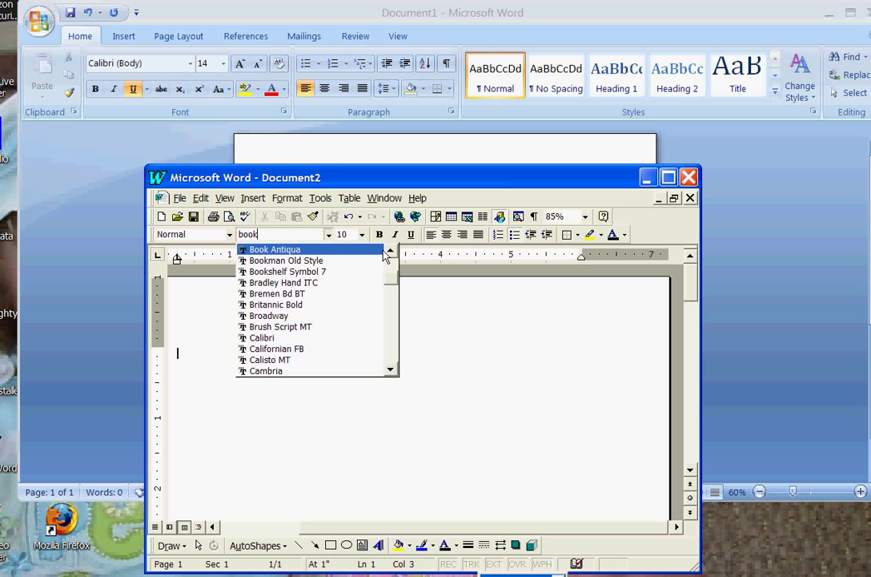
key(Escape)
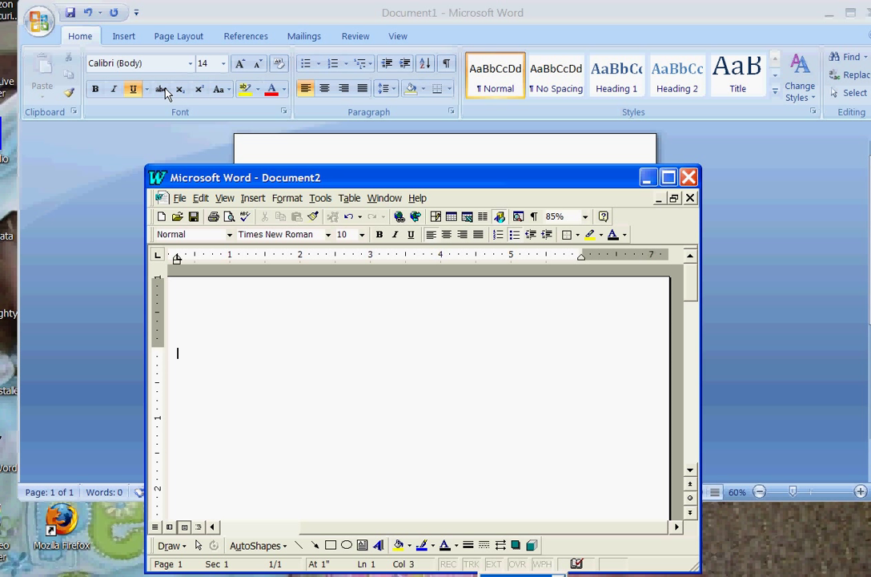
click(292, 200)
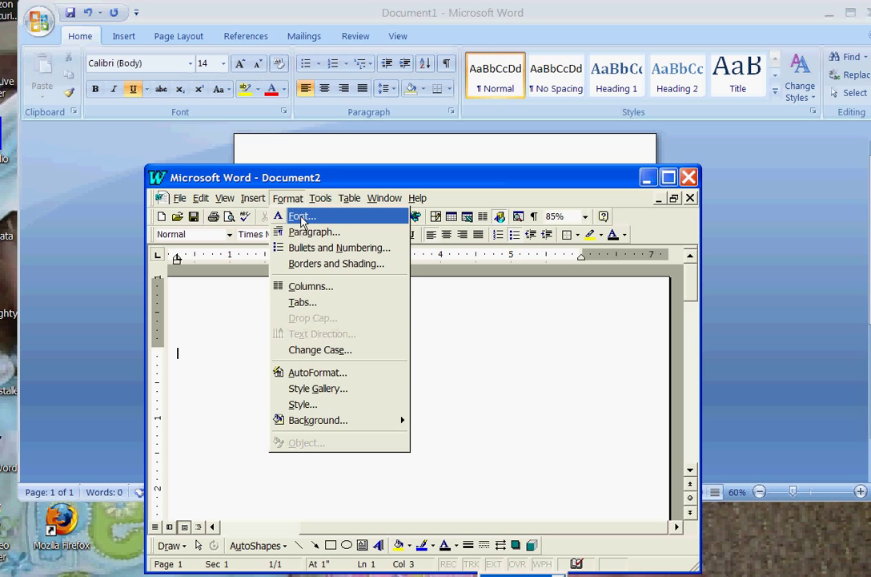
click(301, 217)
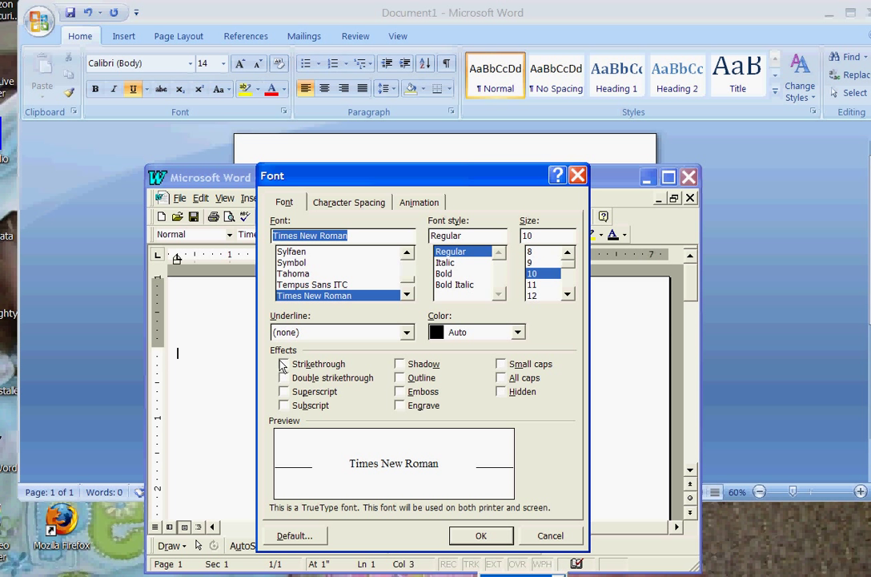
click(551, 536)
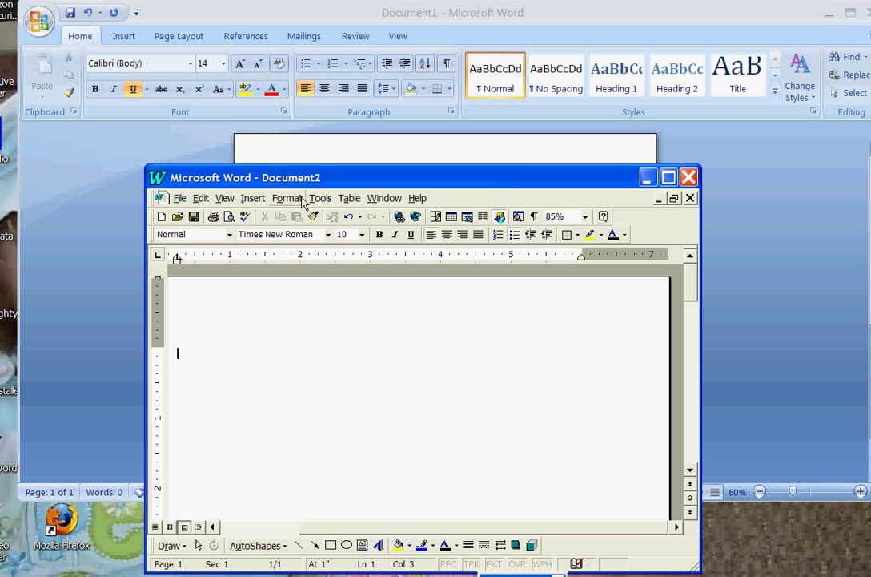
click(303, 203)
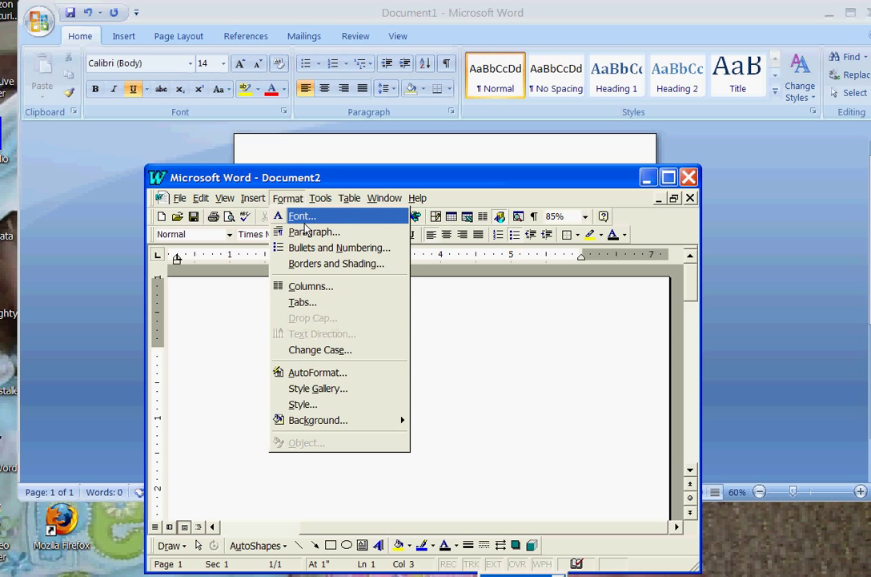
click(319, 351)
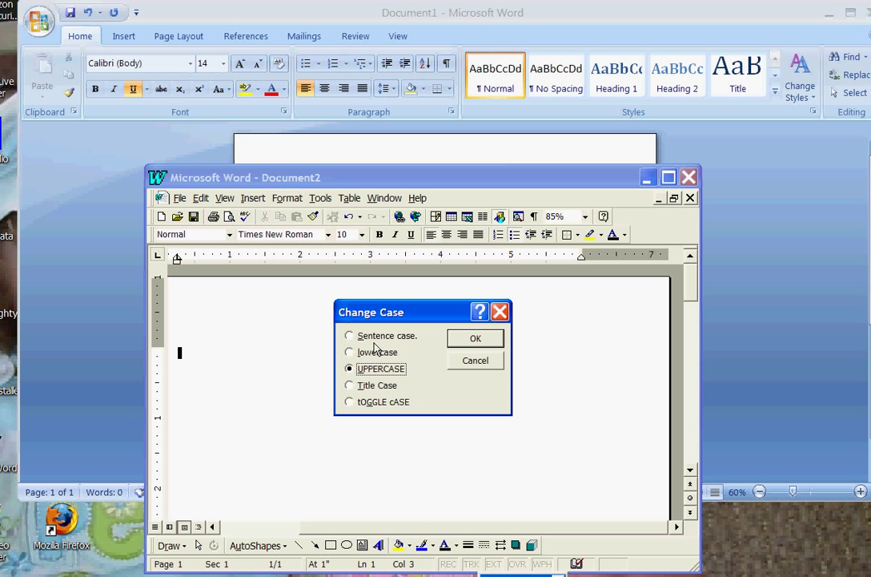
click(500, 311)
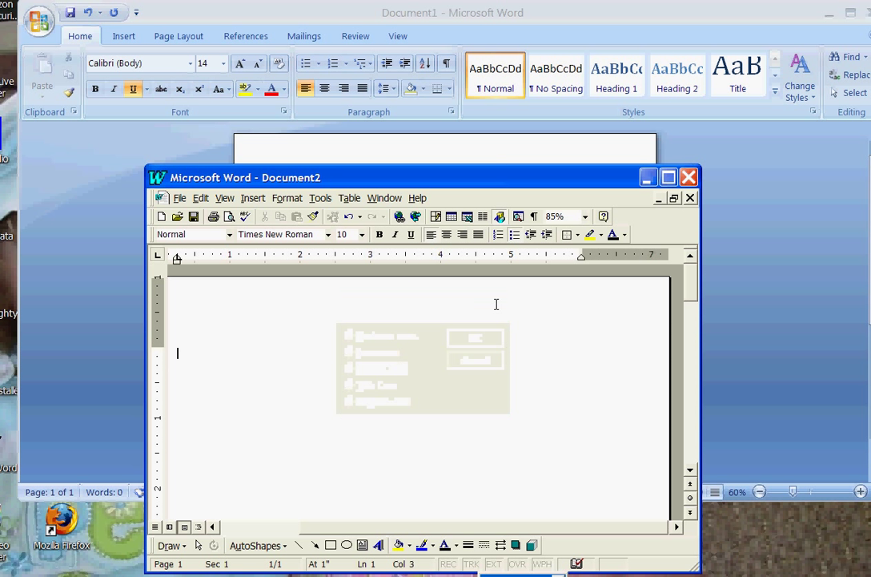
click(231, 91)
click(231, 92)
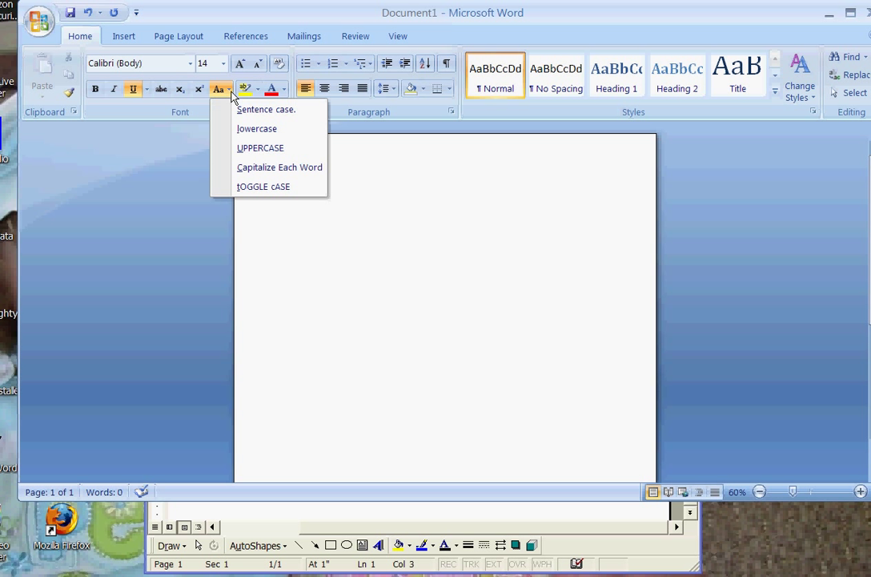
click(369, 192)
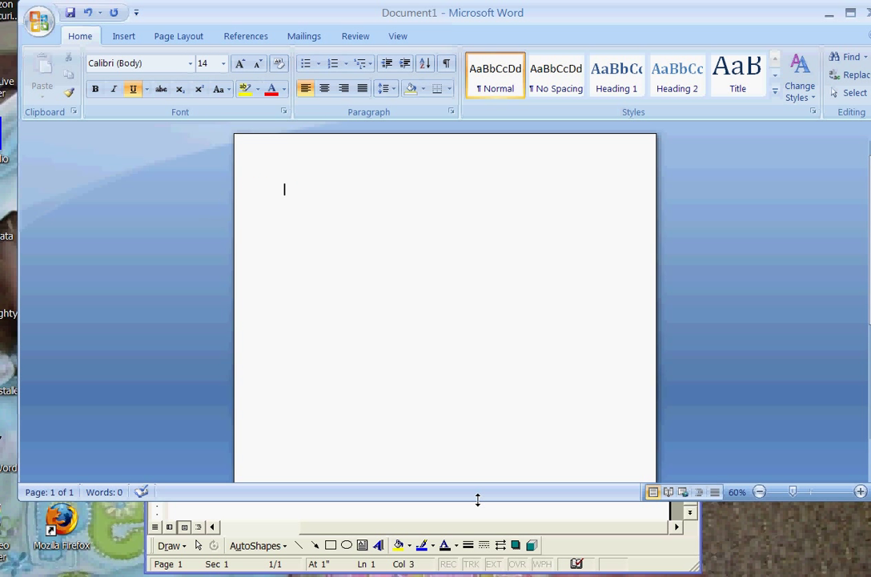
click(494, 518)
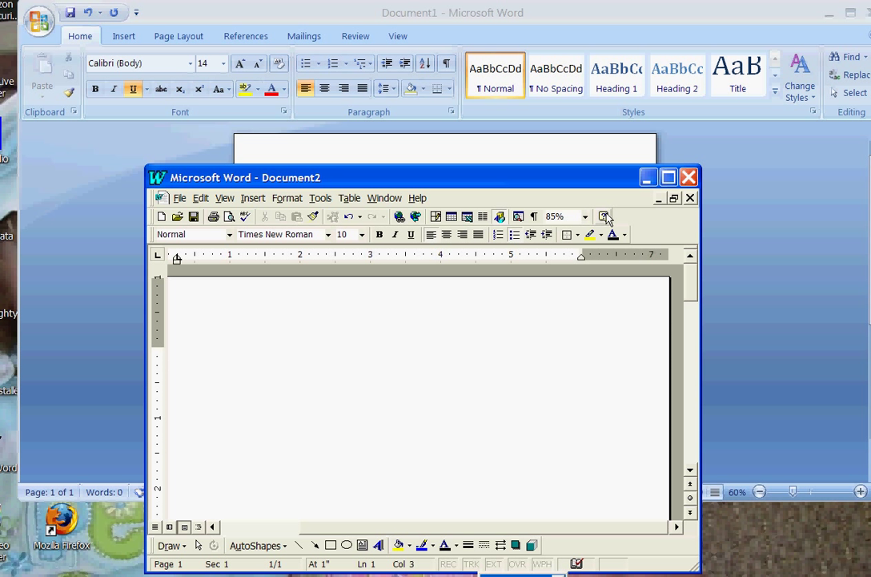
- Move the Word 2007 window up and left and open Word Help from the ribbon
click(557, 10)
drag(555, 10, 438, 19)
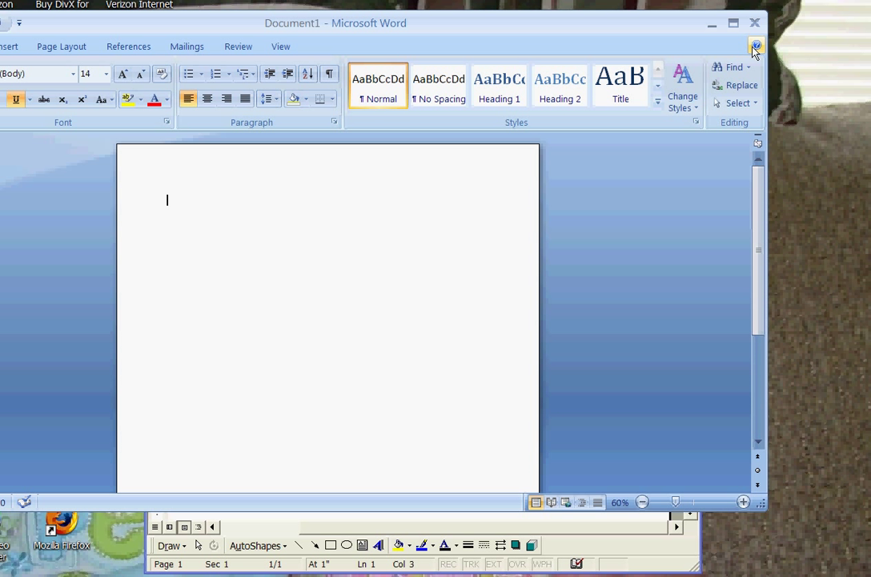
click(755, 50)
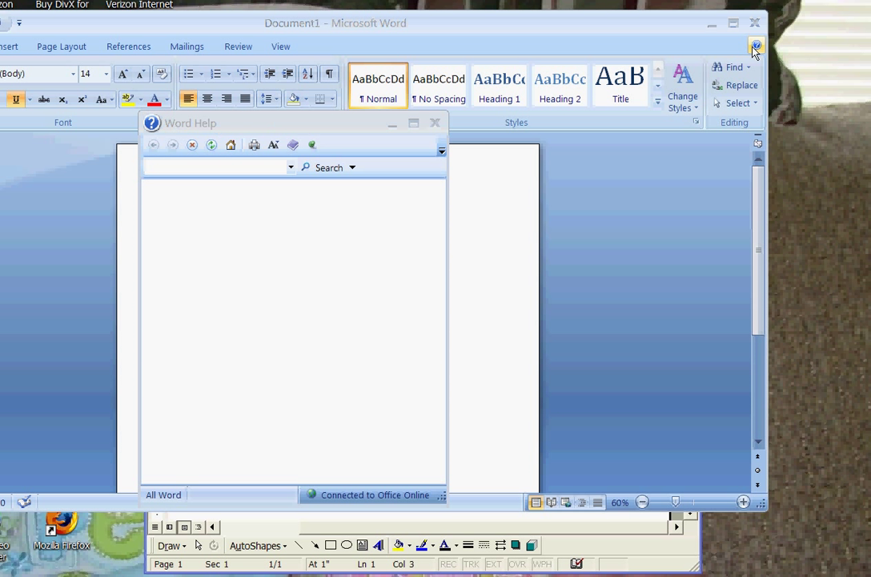